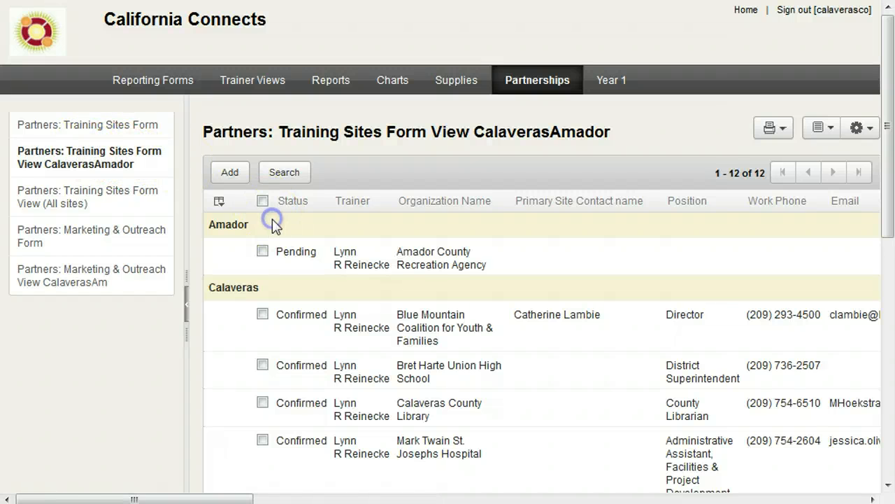
View the blank Partners: Training Sites Form and return to the CalaverasAmador training sites view
click(141, 126)
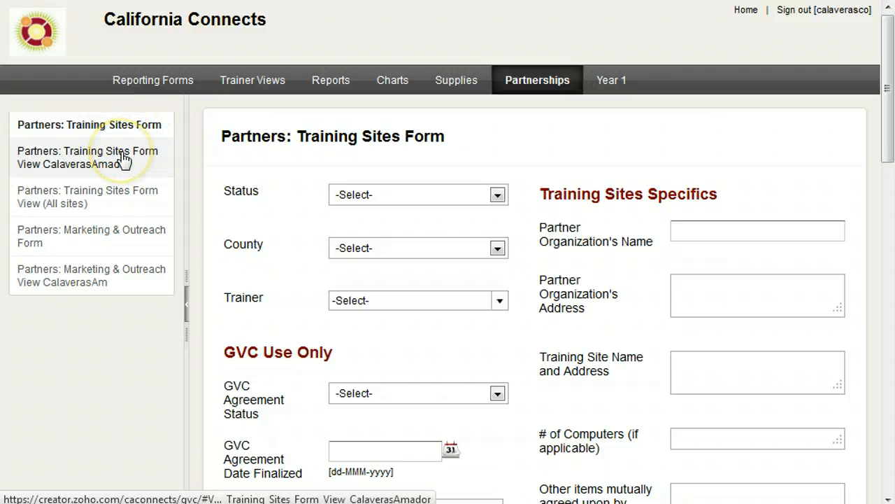
click(124, 160)
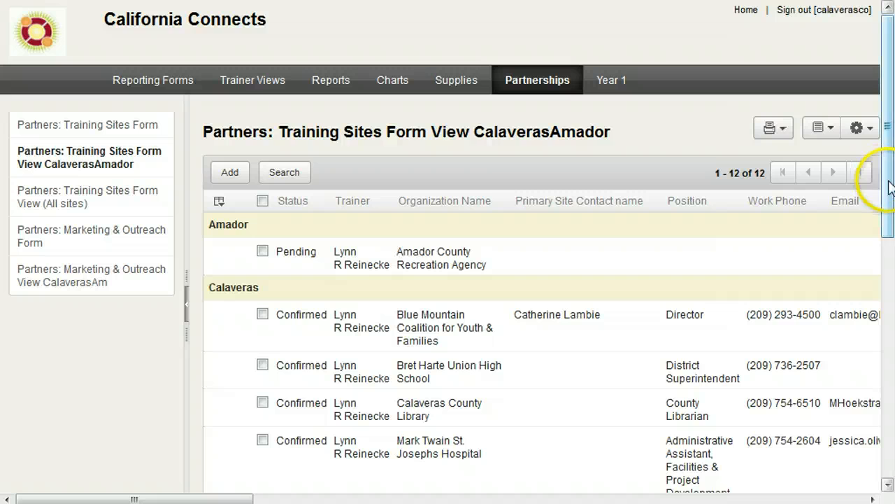
drag(889, 187, 849, 189)
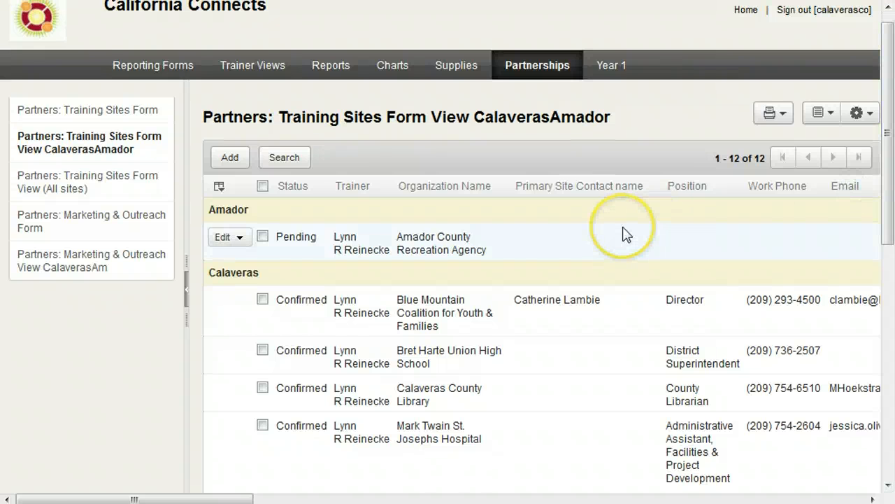
Start a new training site record with status Pending, county Amador and the Amador/Calaveras trainer's name
click(230, 157)
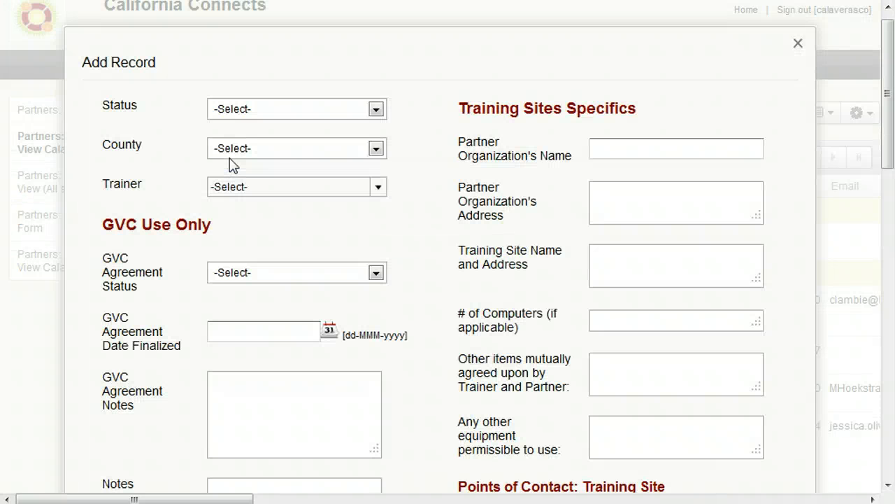
click(377, 109)
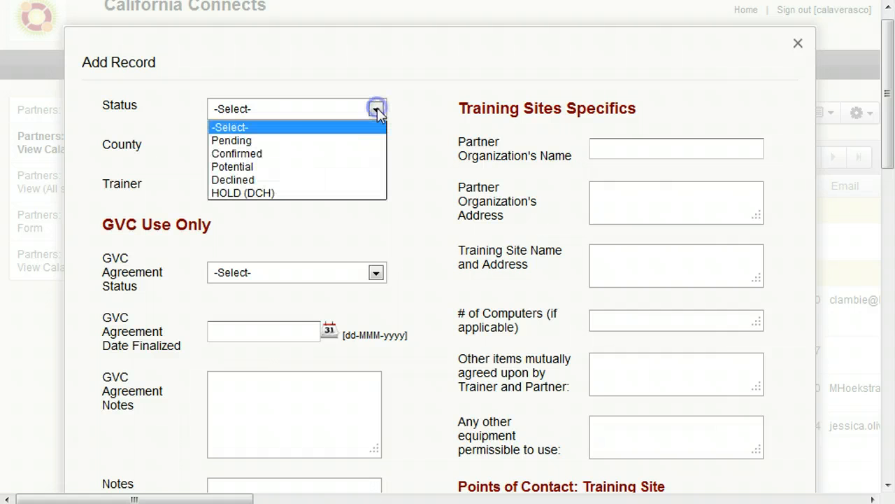
click(327, 145)
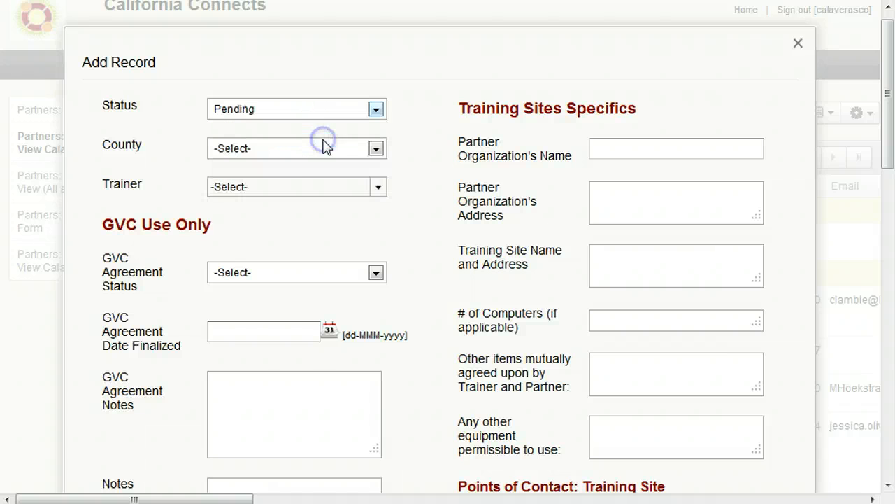
click(308, 149)
click(289, 180)
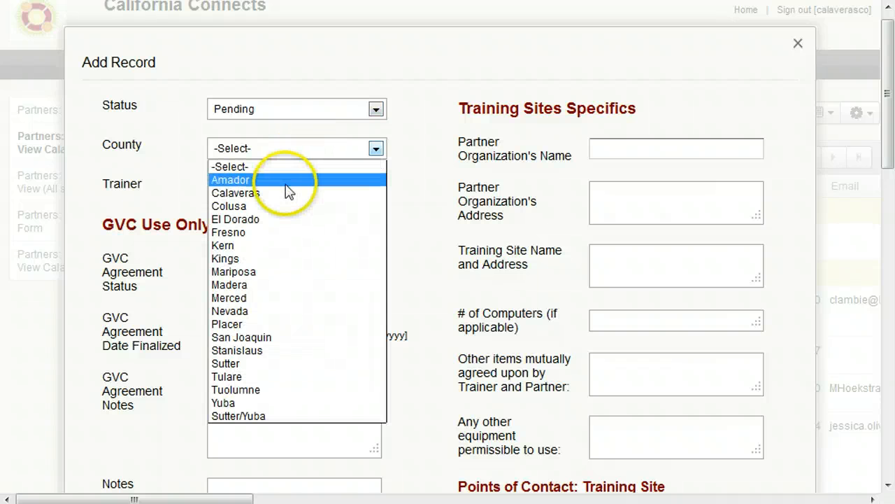
click(283, 186)
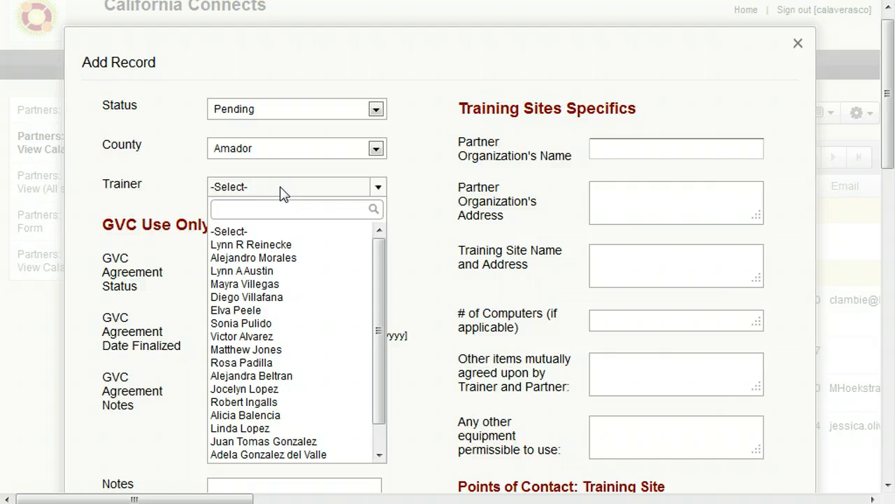
click(270, 244)
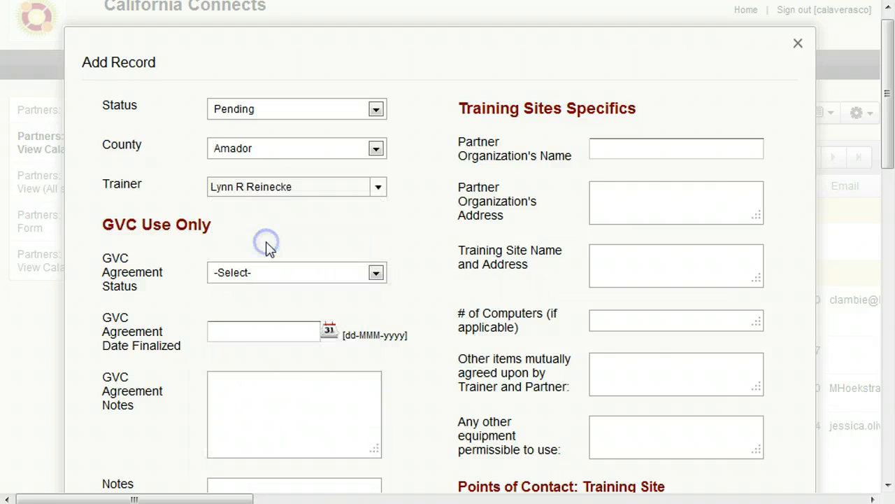
Enter Amador County Recreation Agency as the partner organization and "Dgital Projector" as the other mutually agreed item
click(603, 149)
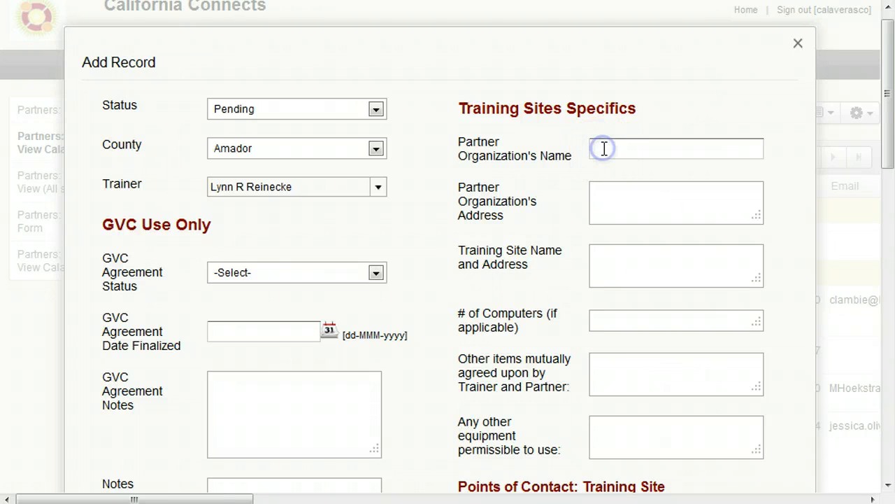
text(Ama)
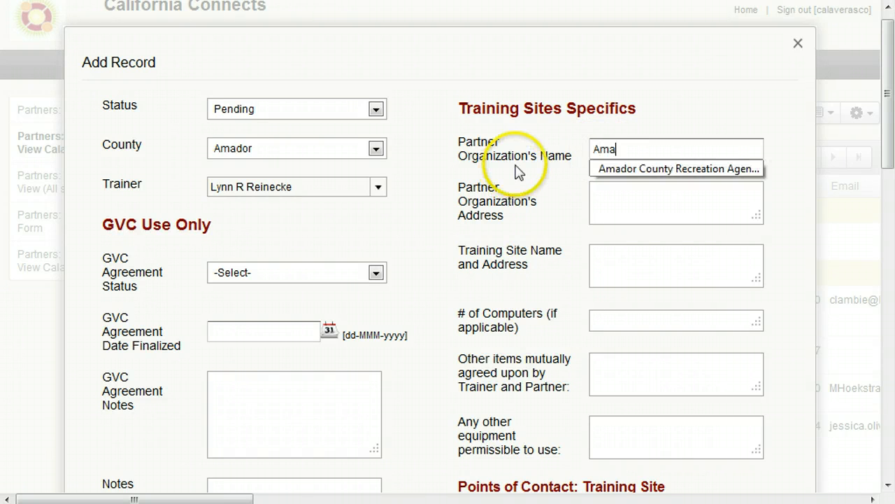
click(602, 169)
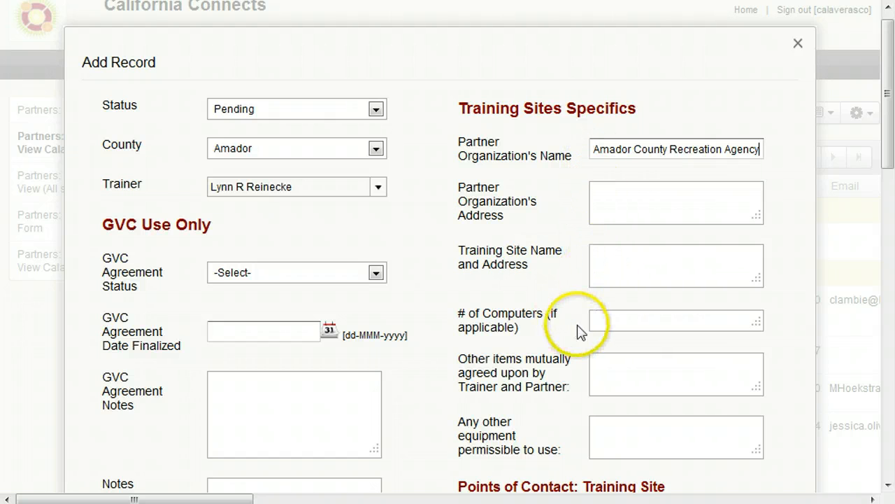
click(602, 360)
text(Dgital Projector)
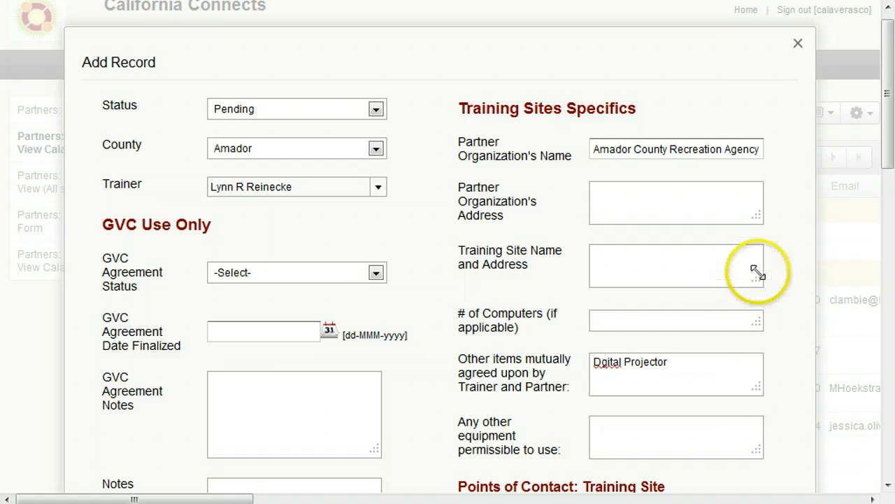
Fill in the emergency contact's name and phone number, leaving the primary and corporate contact fields blank
drag(887, 153, 871, 283)
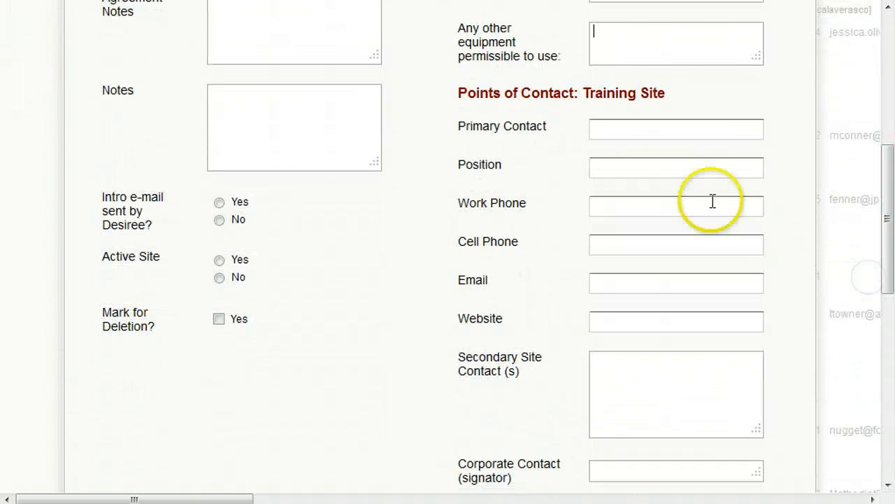
click(612, 128)
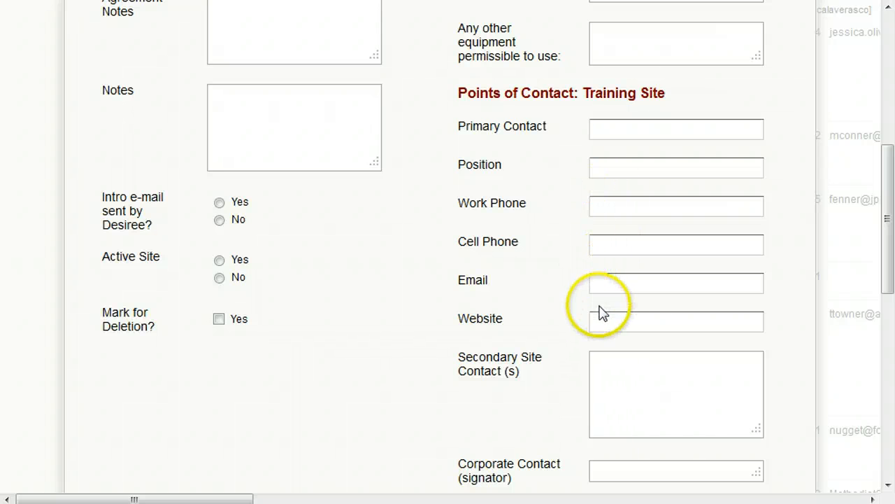
click(887, 266)
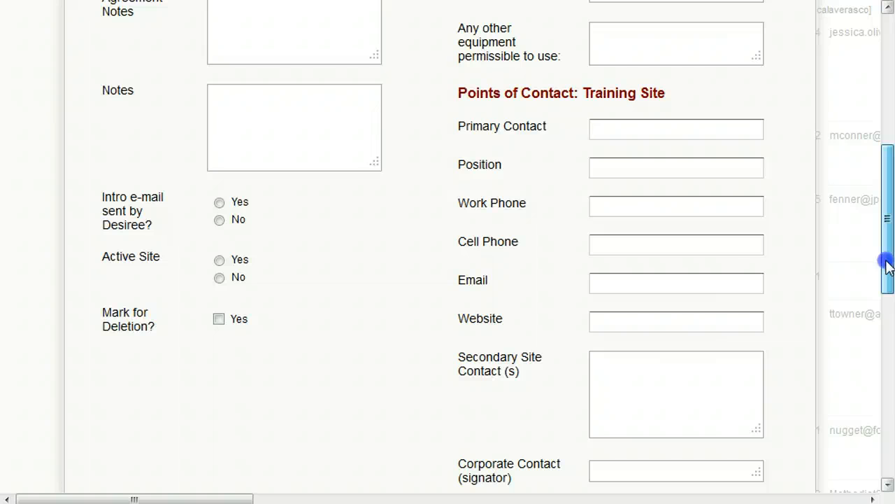
drag(887, 265, 863, 348)
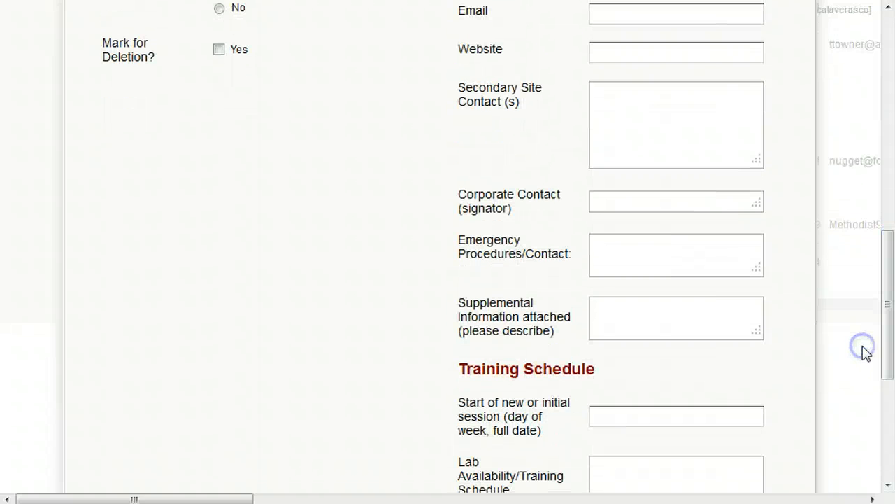
click(630, 202)
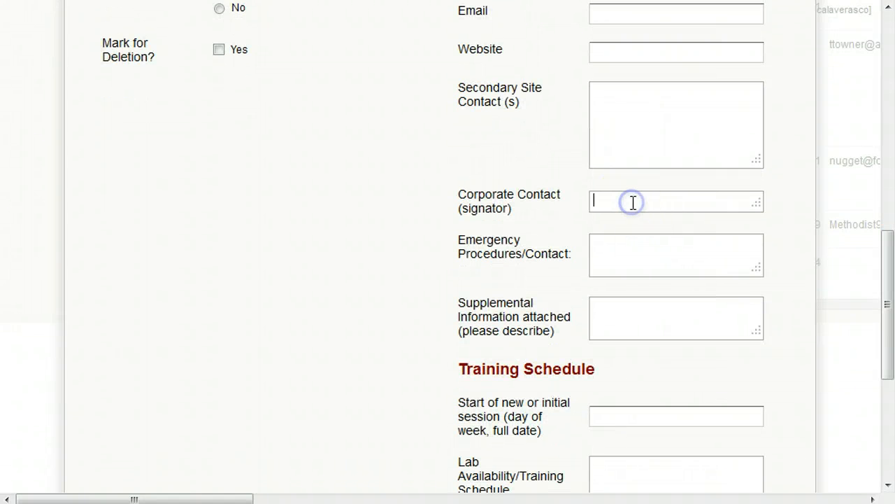
click(612, 248)
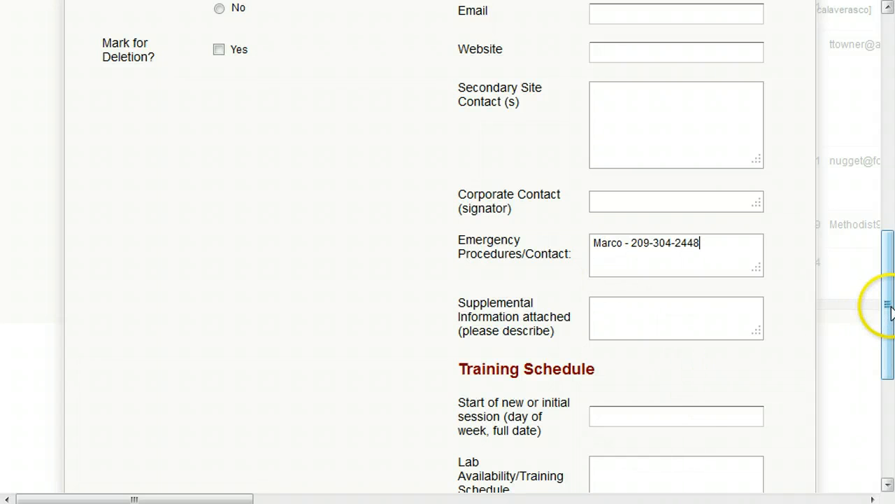
Set the start of the initial session to Monday November 5, 2012 and submit the record
drag(888, 308, 860, 364)
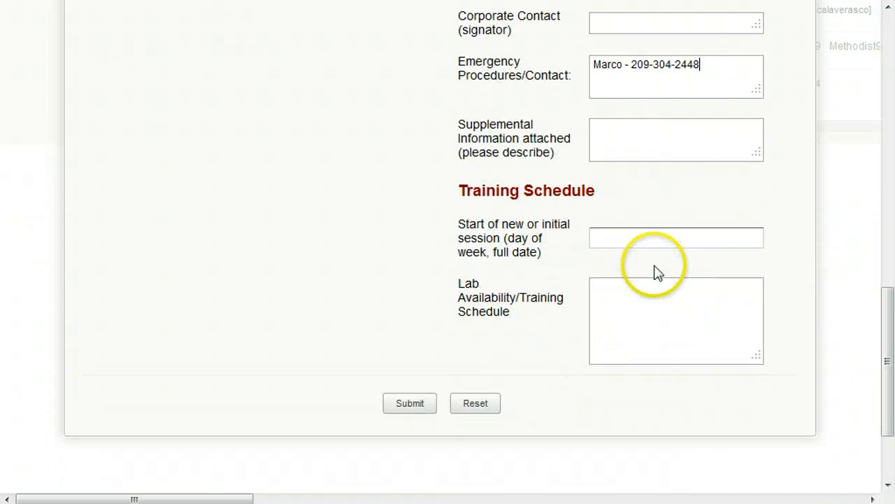
click(615, 233)
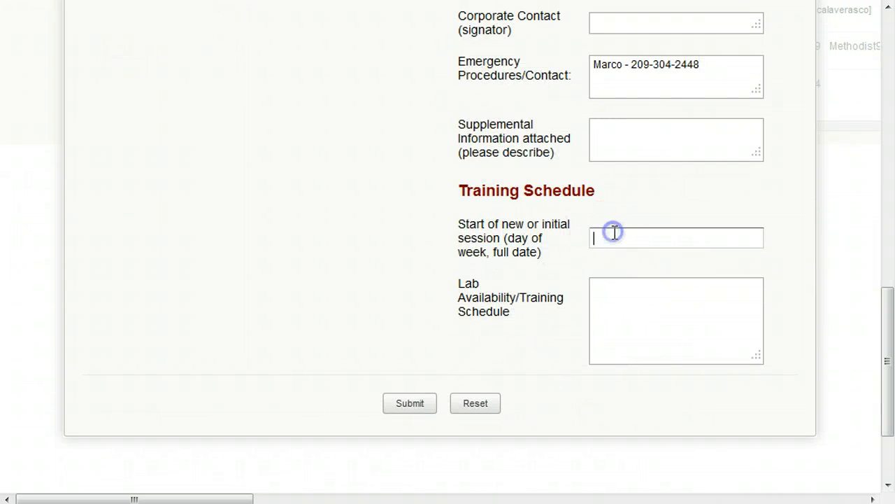
text(Mo)
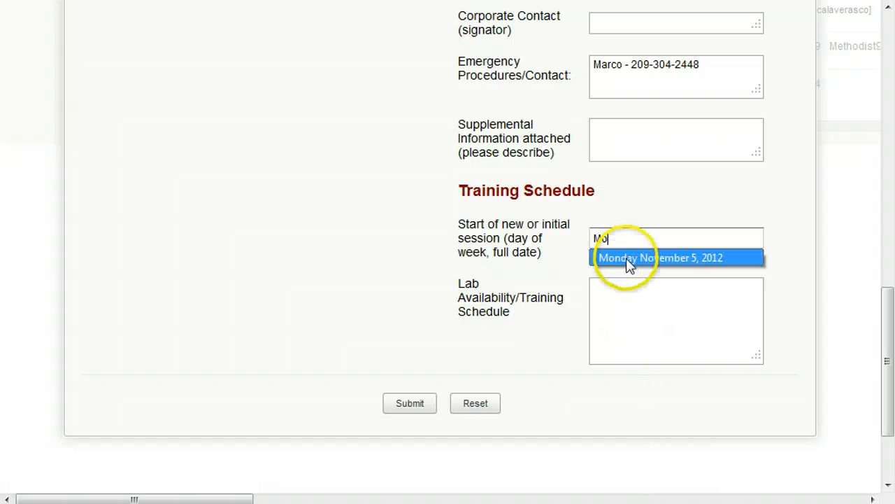
click(625, 264)
click(606, 298)
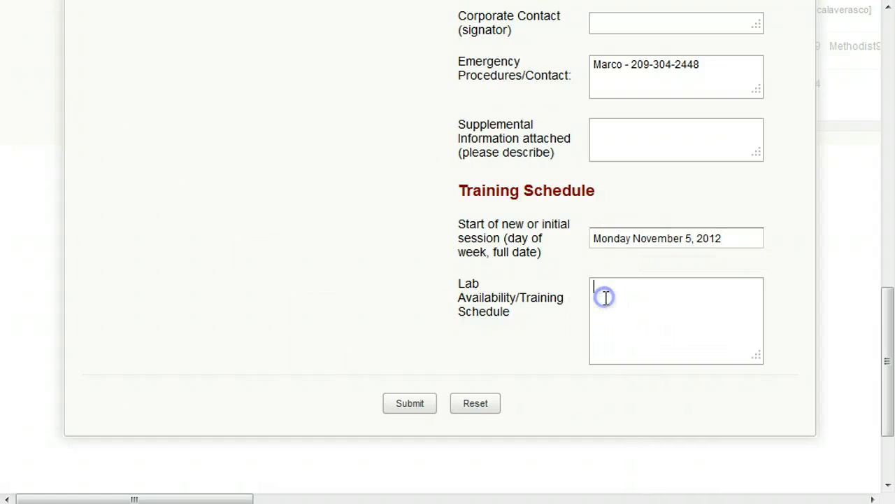
click(408, 404)
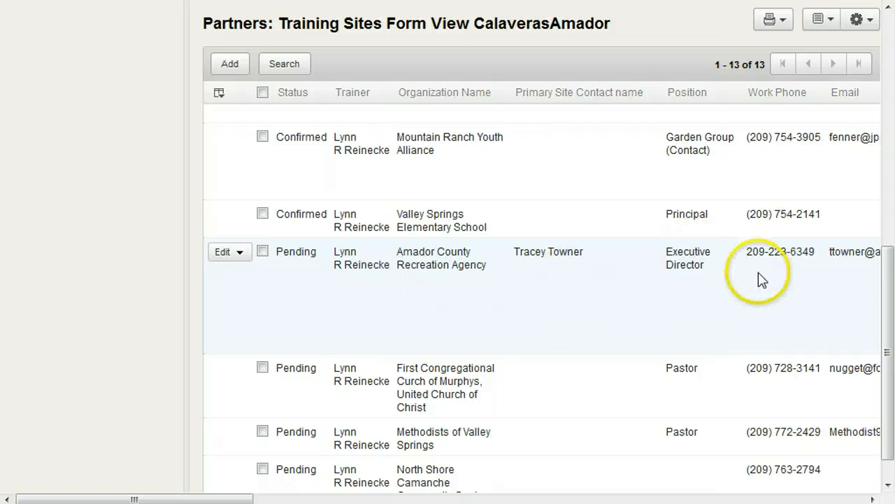
Open the Amador County Recreation Agency record in the Calaveras group for editing
drag(891, 262, 865, 67)
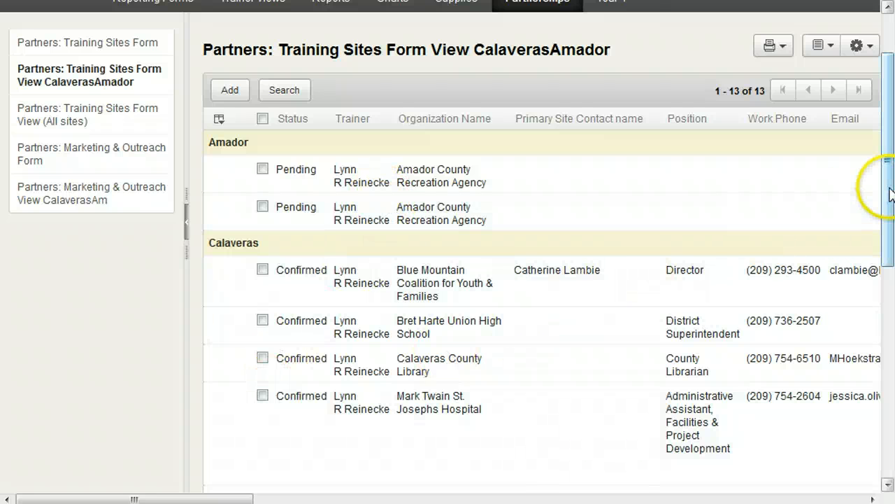
drag(890, 195, 846, 342)
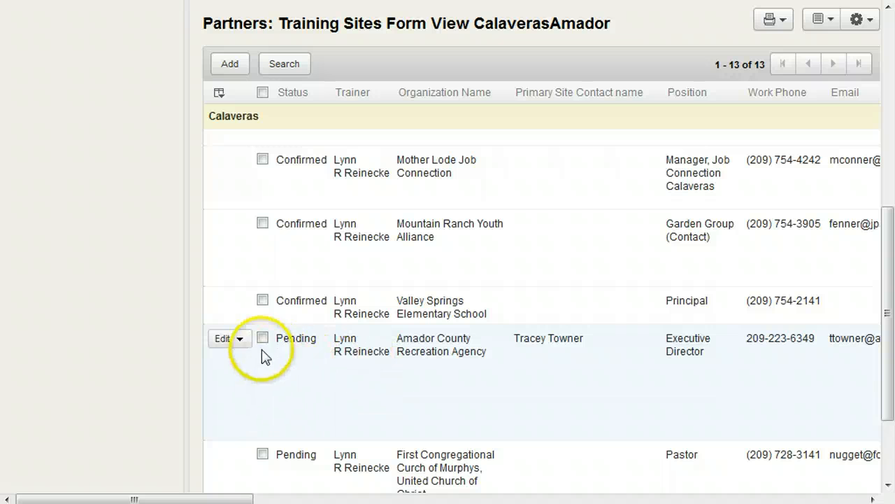
click(215, 155)
click(224, 300)
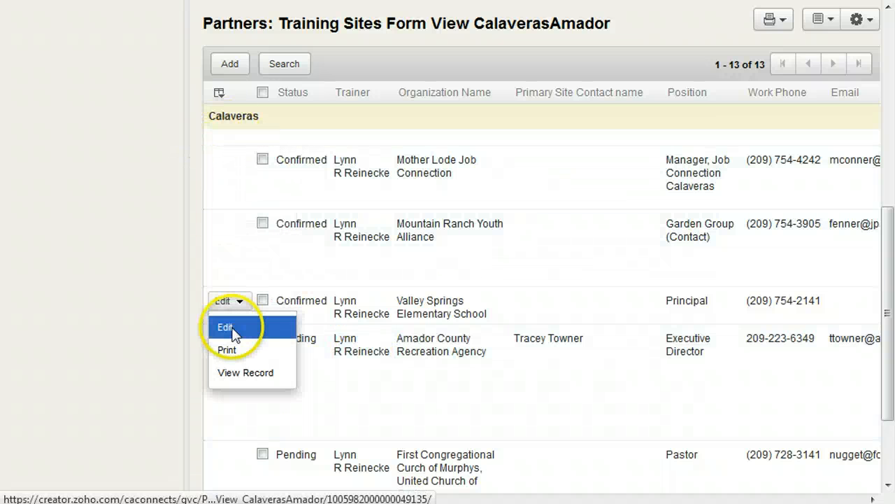
click(237, 338)
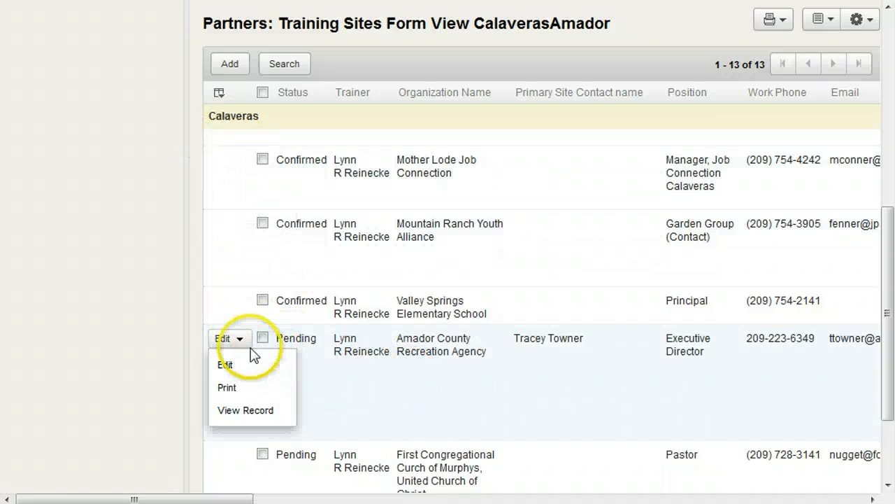
click(244, 303)
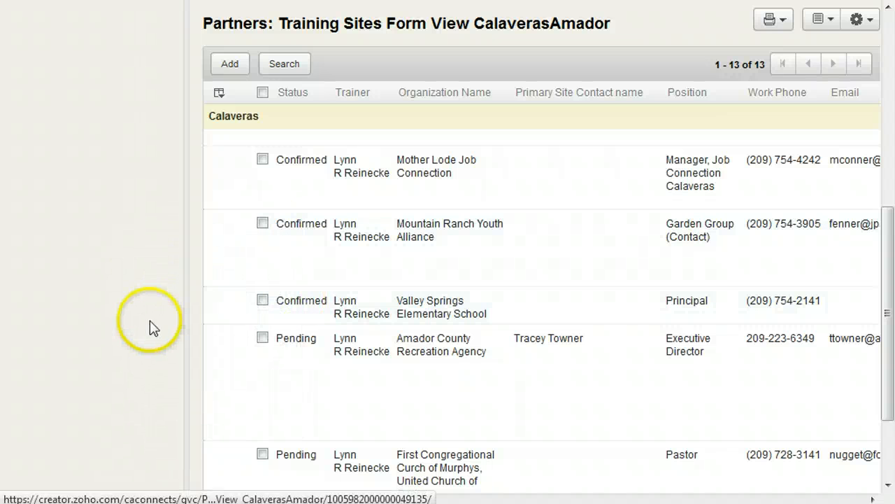
click(234, 339)
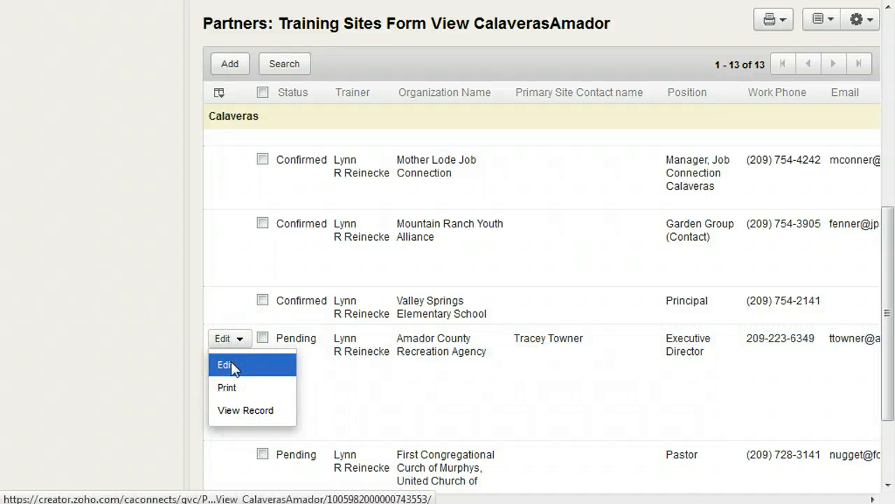
click(233, 367)
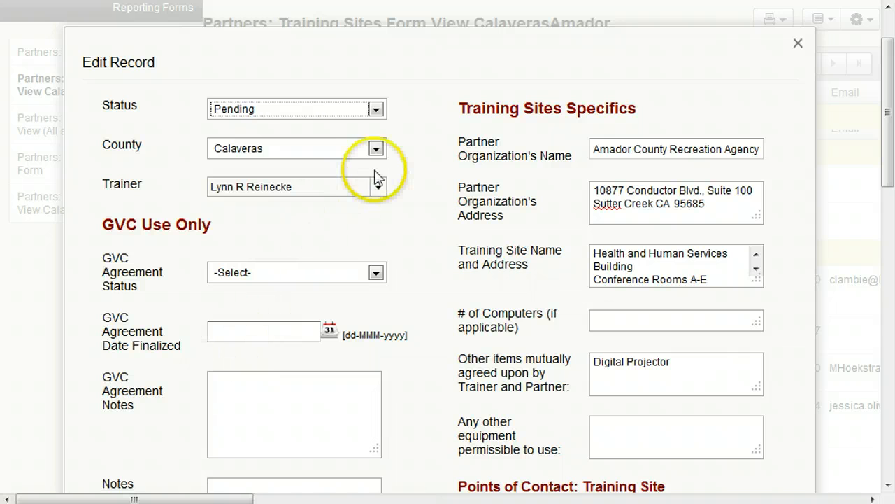
Set the record's county to Amador and review the available status options
click(375, 148)
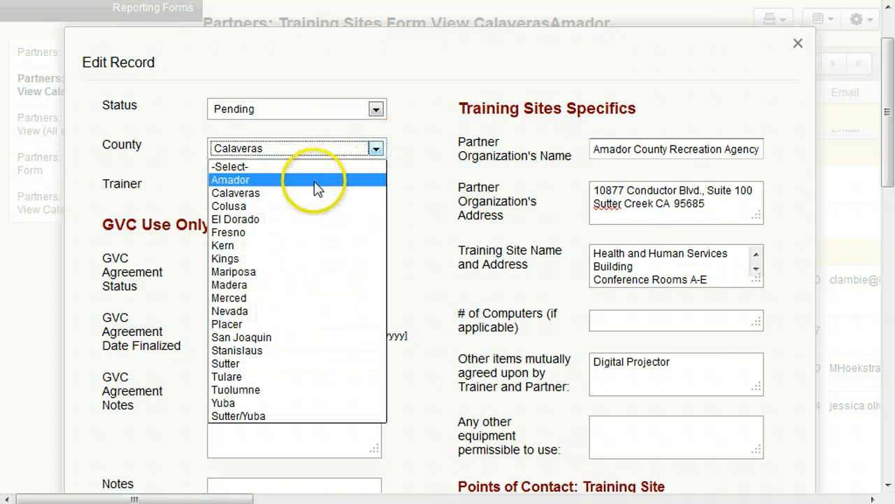
click(316, 180)
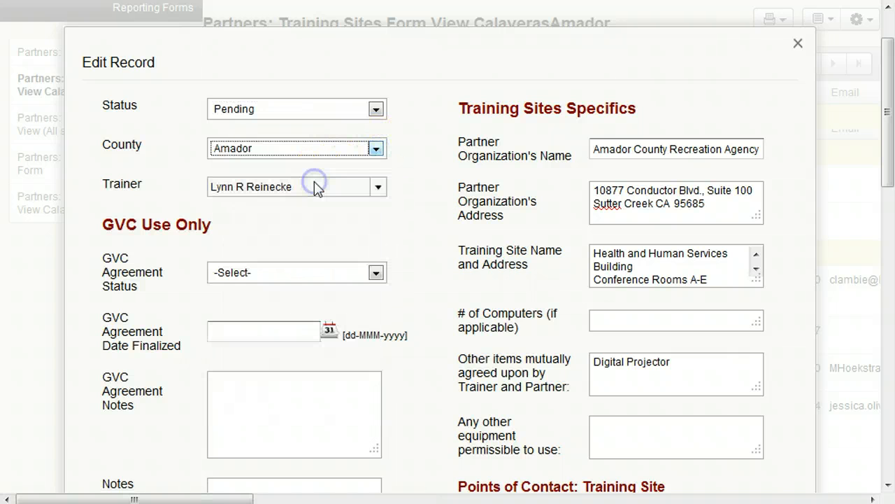
click(376, 110)
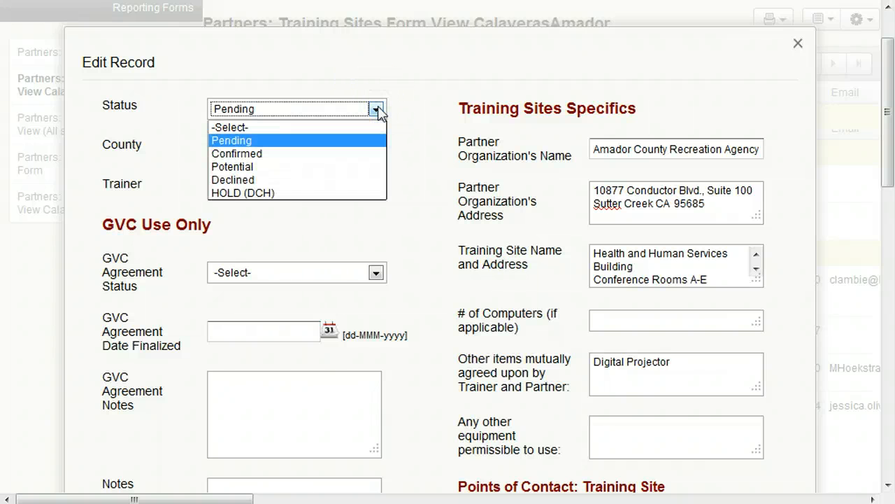
click(376, 109)
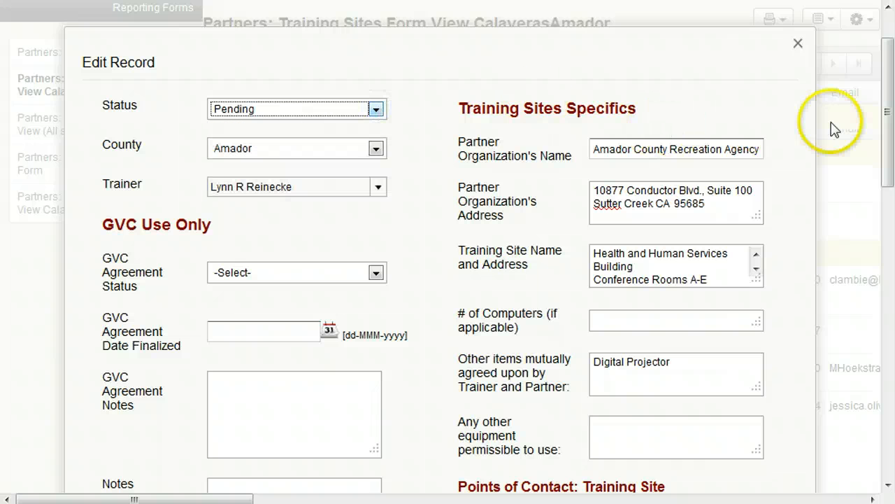
Save the changes made to the Amador County Recreation Agency record
drag(881, 143, 854, 455)
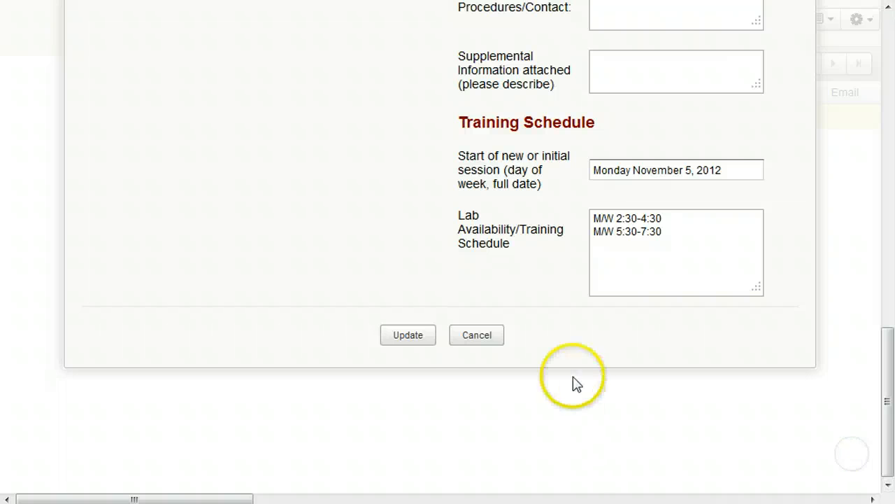
click(411, 335)
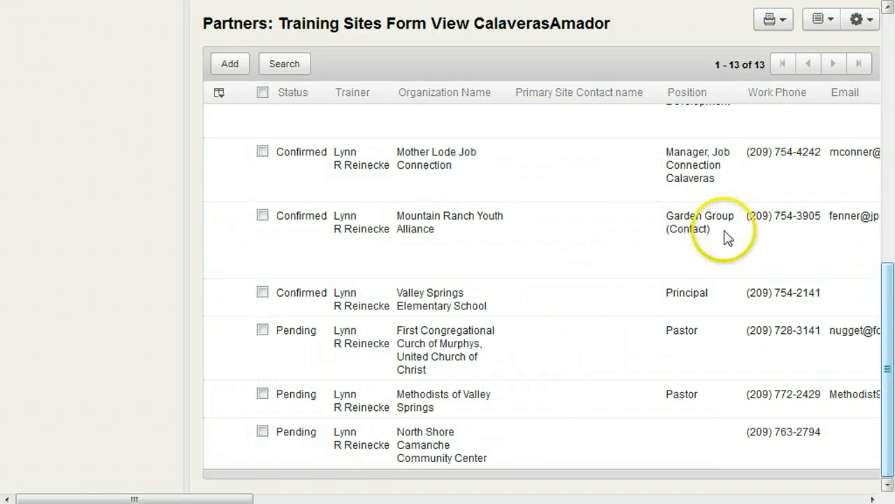
Search the training sites list for organization names containing "amador", and cancel the search to restore the full list
drag(892, 283, 878, 62)
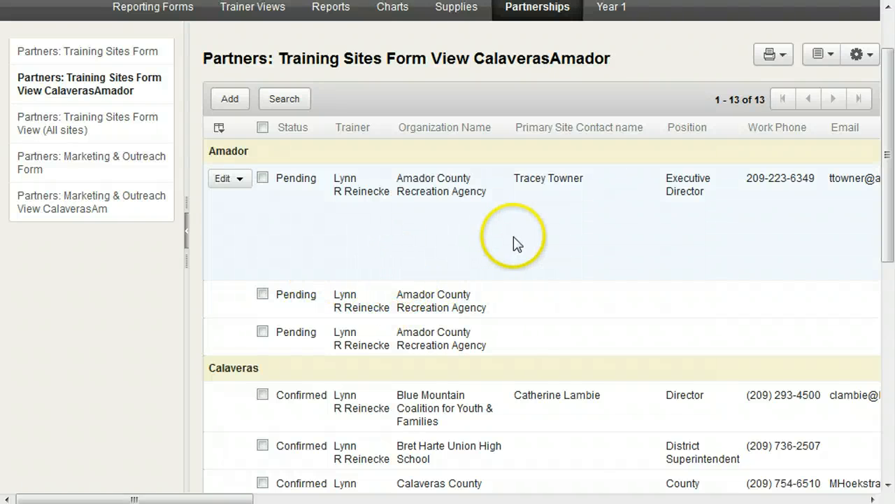
click(284, 99)
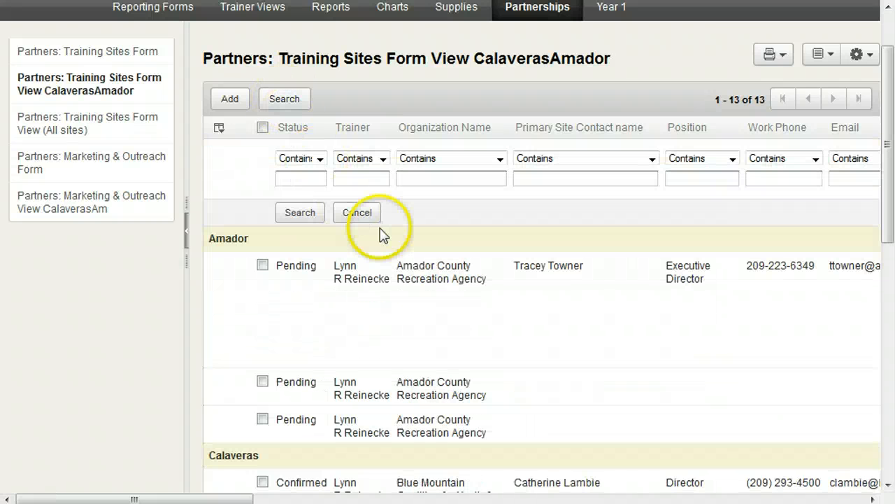
click(448, 177)
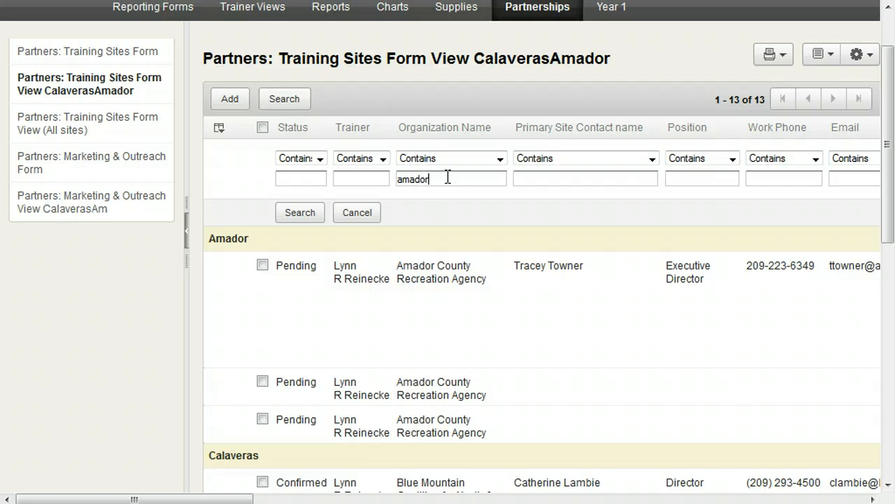
key(Return)
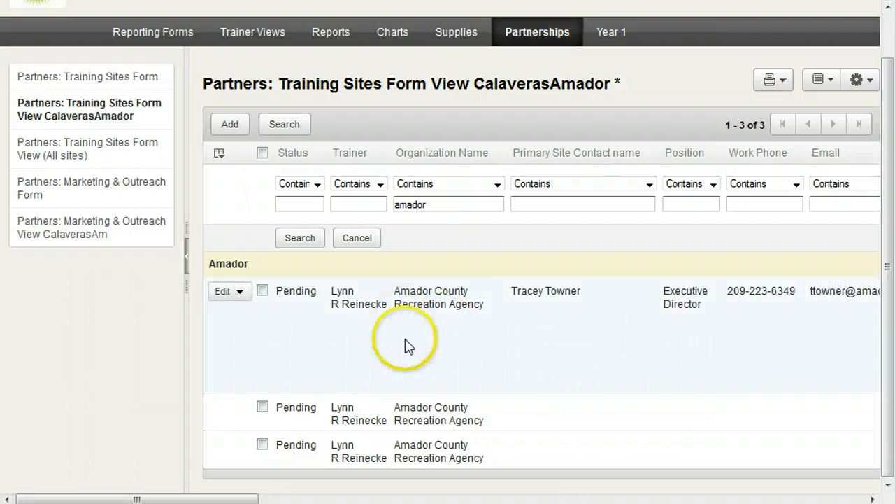
click(358, 239)
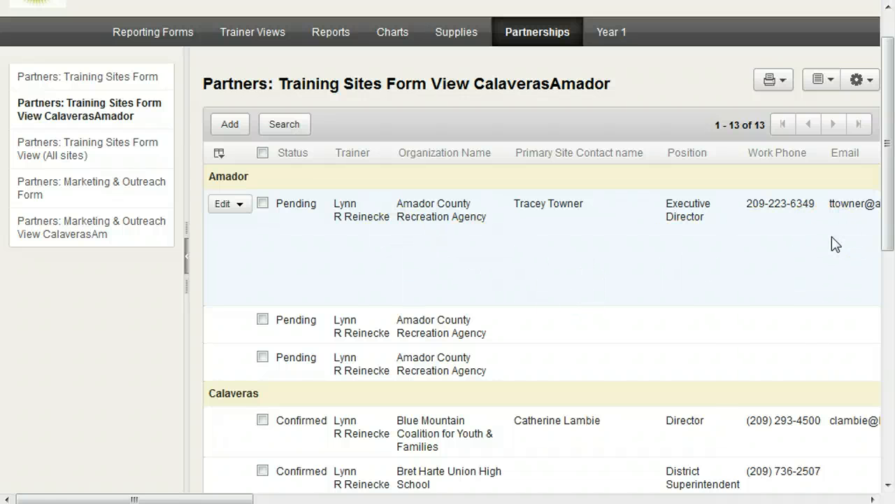
Switch the CalaverasAmador training sites view from a list to the Summary layout and look over the records
click(872, 82)
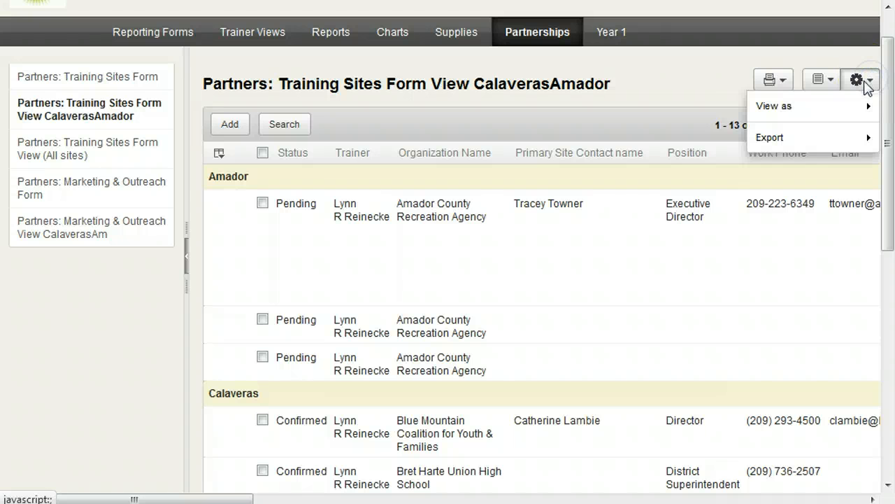
mouse_move(775, 108)
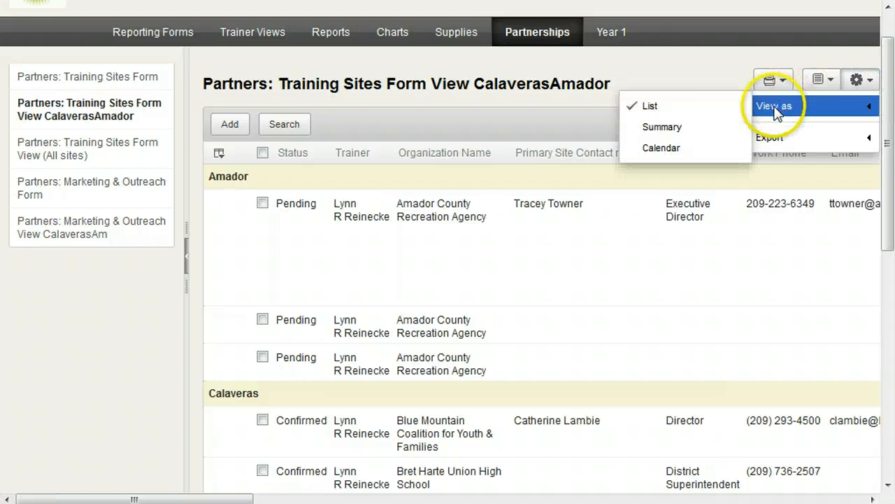
click(682, 130)
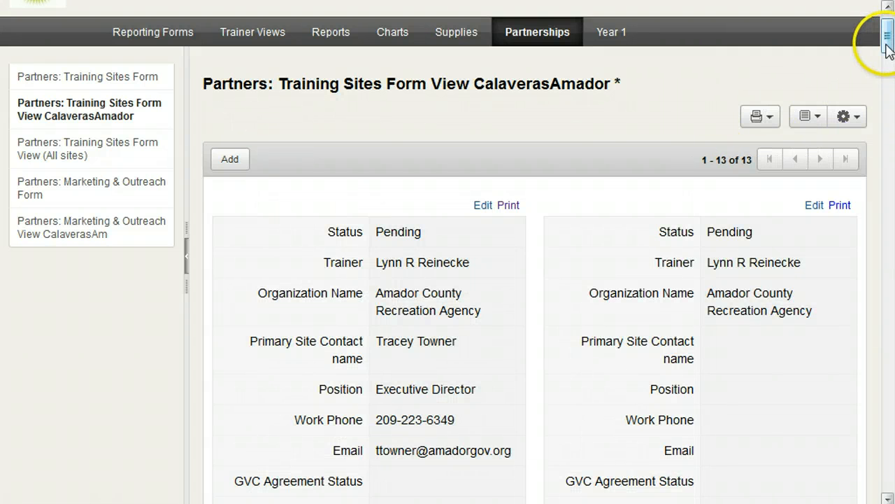
mouse_move(887, 49)
mouse_down()
mouse_move(872, 95)
mouse_move(871, 48)
mouse_up()
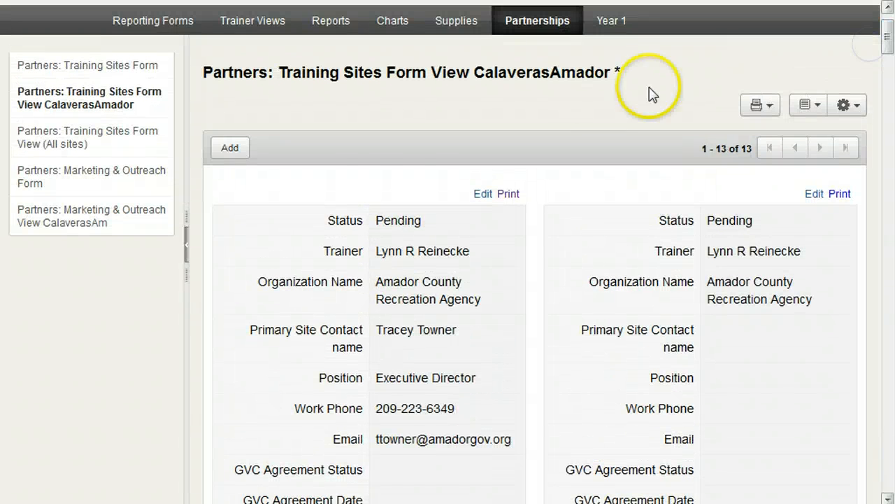
Open the blank Partners: Training Sites Form and review its fields from Status through the training site contacts
click(132, 65)
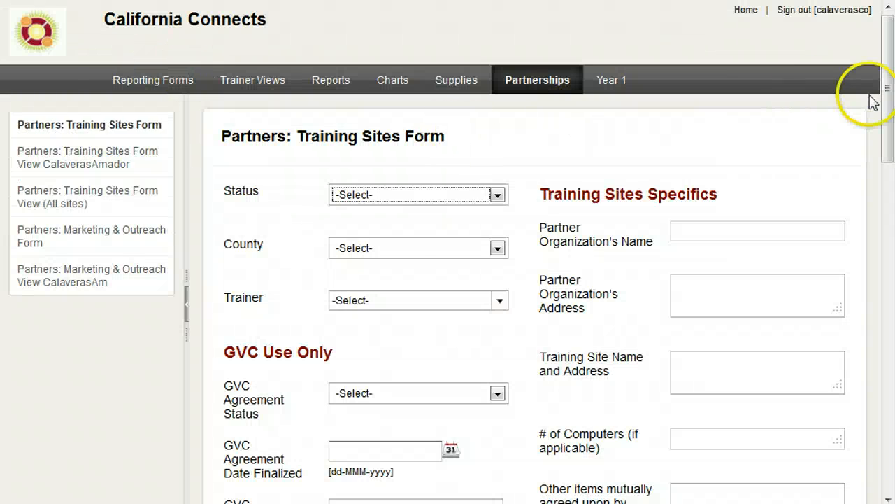
drag(886, 110, 860, 198)
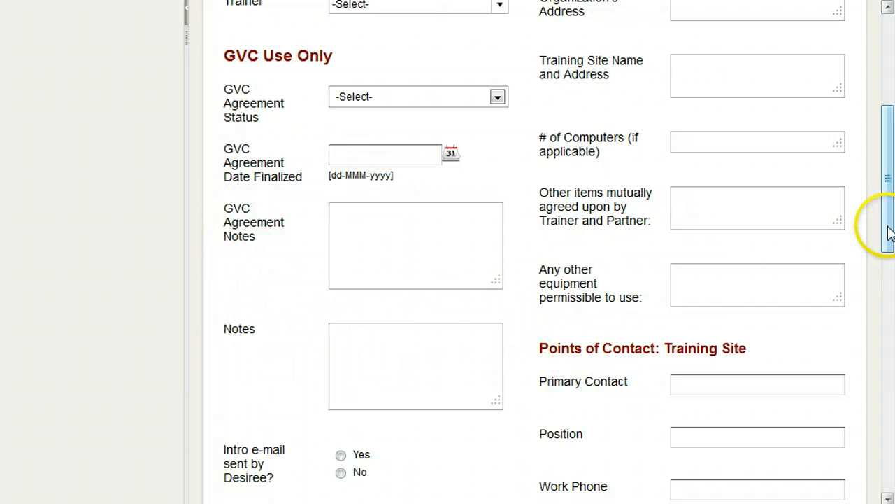
drag(889, 234, 869, 133)
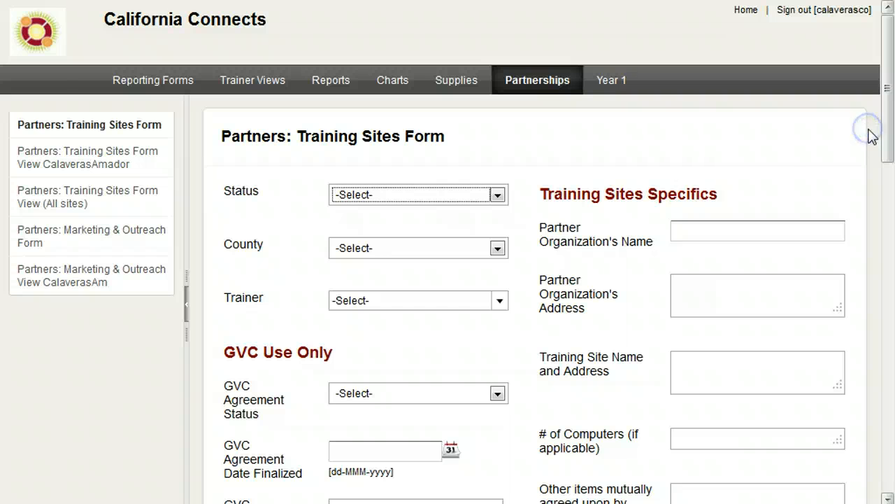